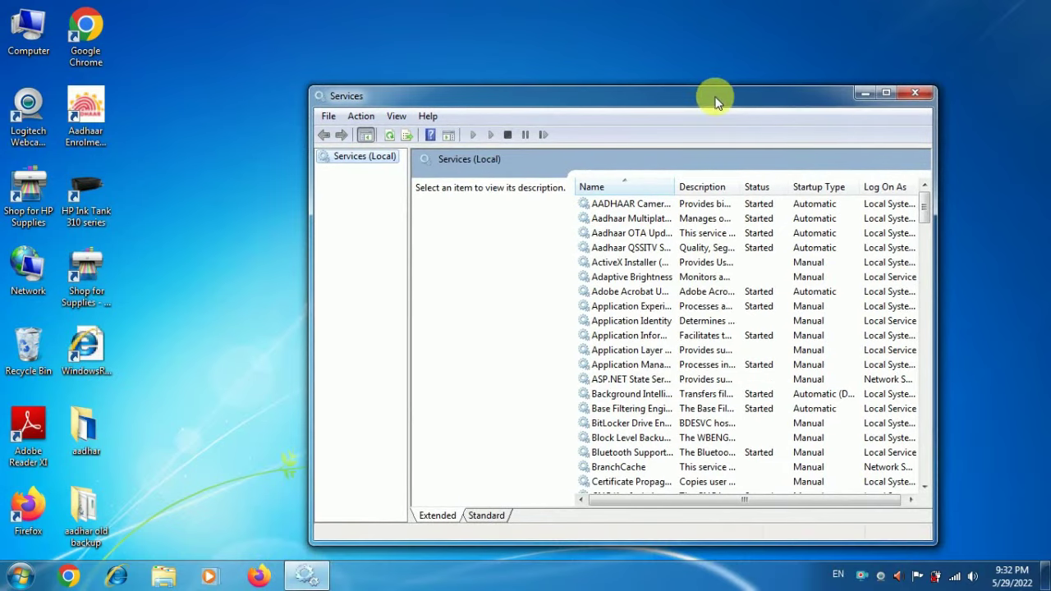
- Stop the Aadhaar Multiplatform Device Manager, Aadhaar OTA Update Client and Aadhaar QSSITV Service services
left_click(633, 134)
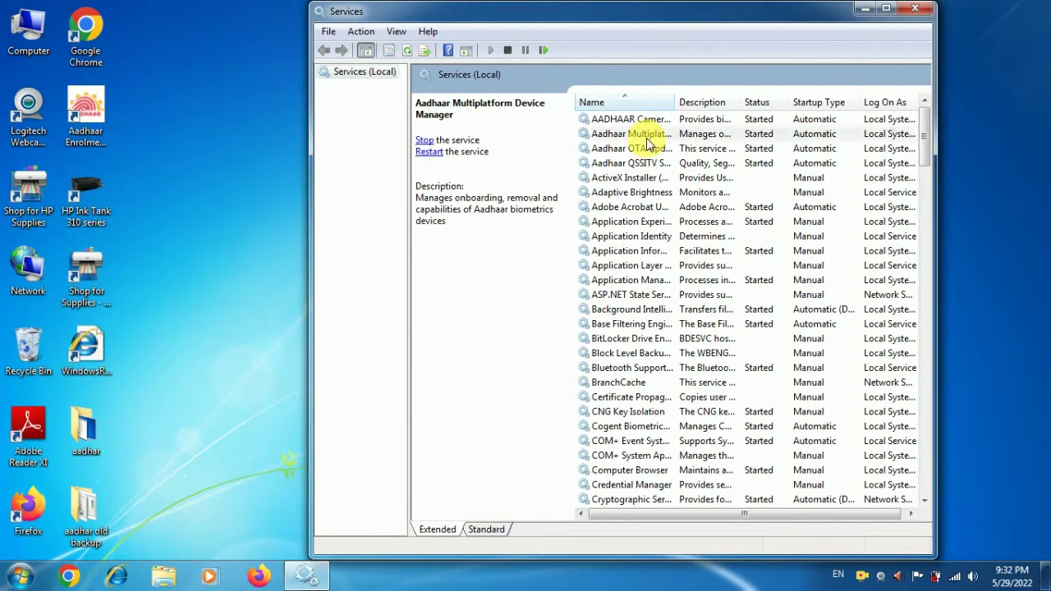
left_click(424, 141)
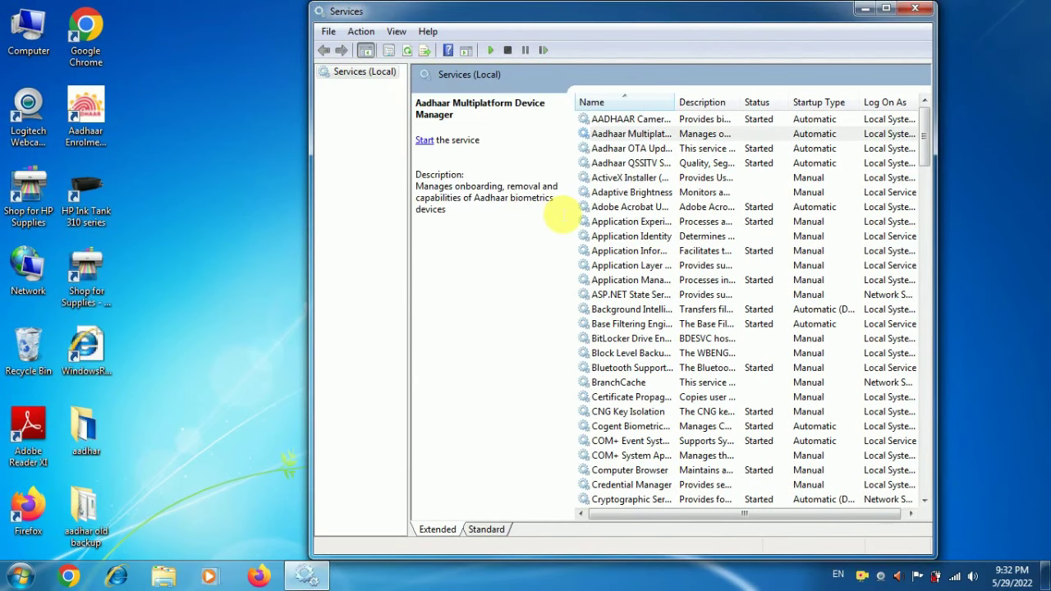
left_click(632, 148)
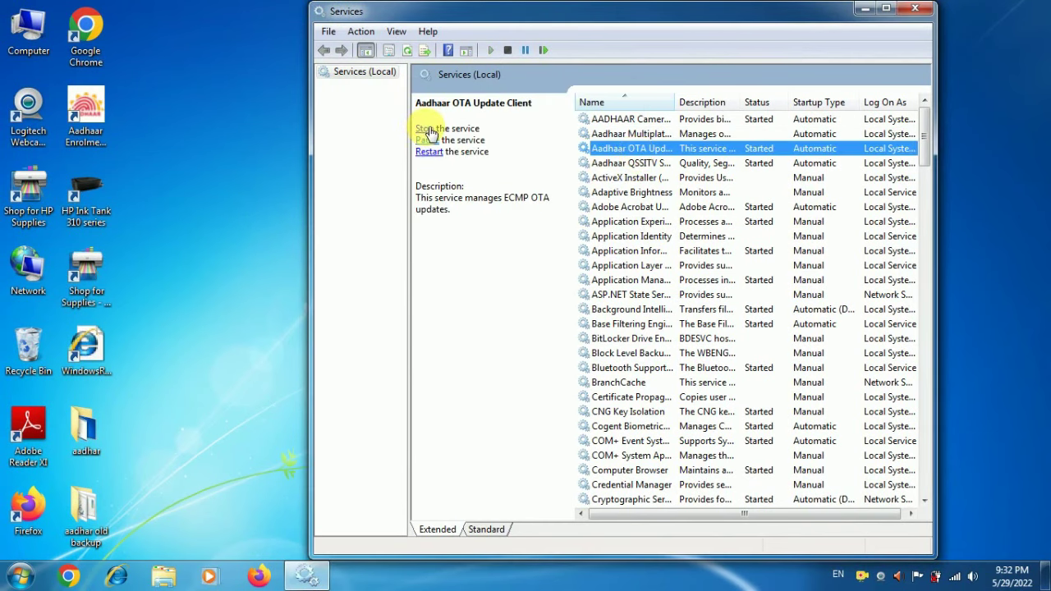
left_click(425, 128)
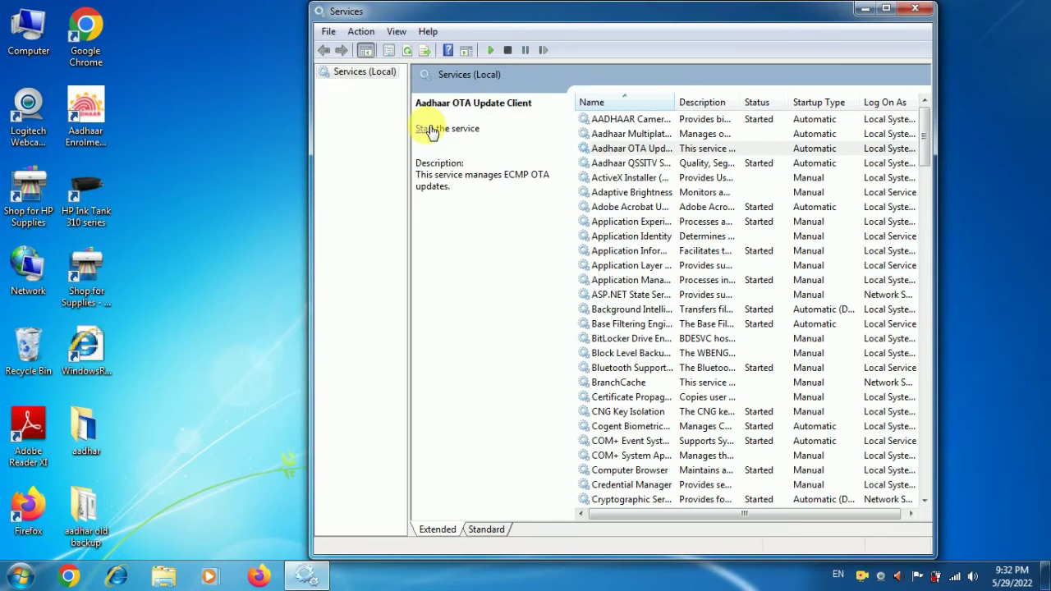
left_click(625, 164)
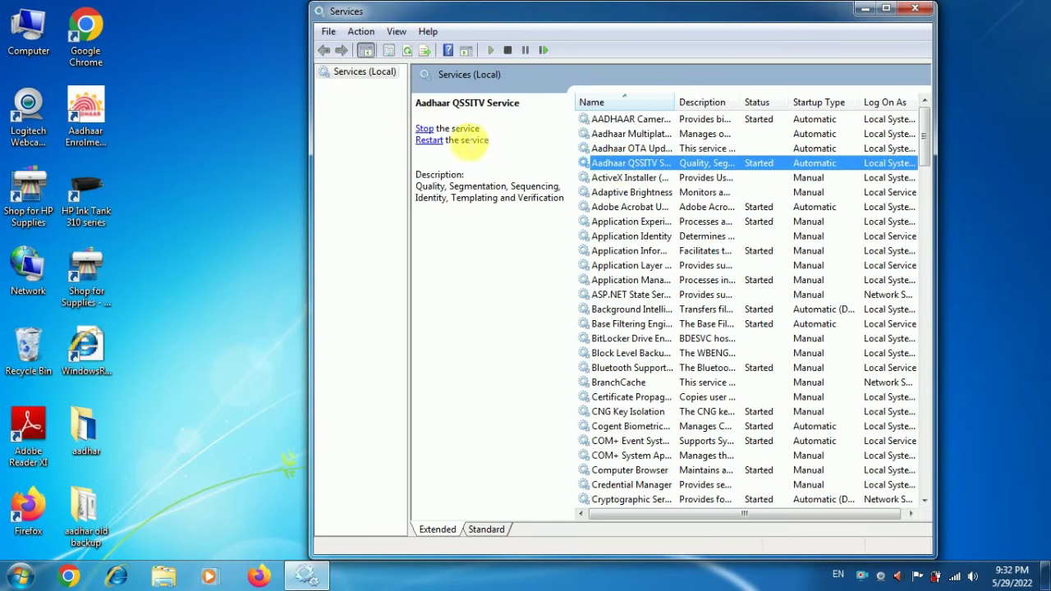
left_click(425, 129)
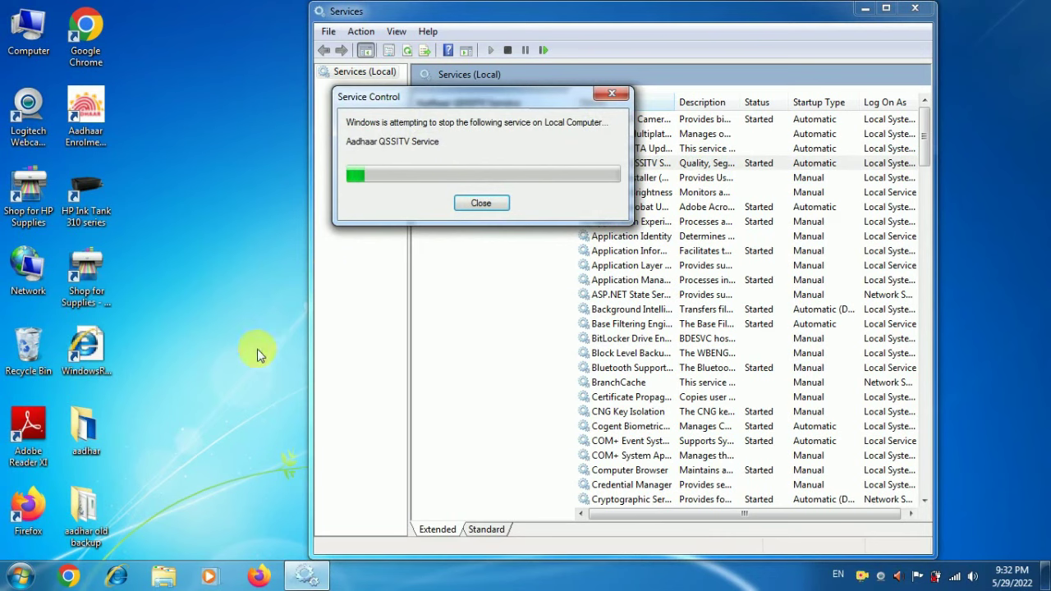
- Open the file location of the Aadhaar Enrolment Client desktop shortcut and move the folder window up
right_click(147, 142)
left_click(187, 187)
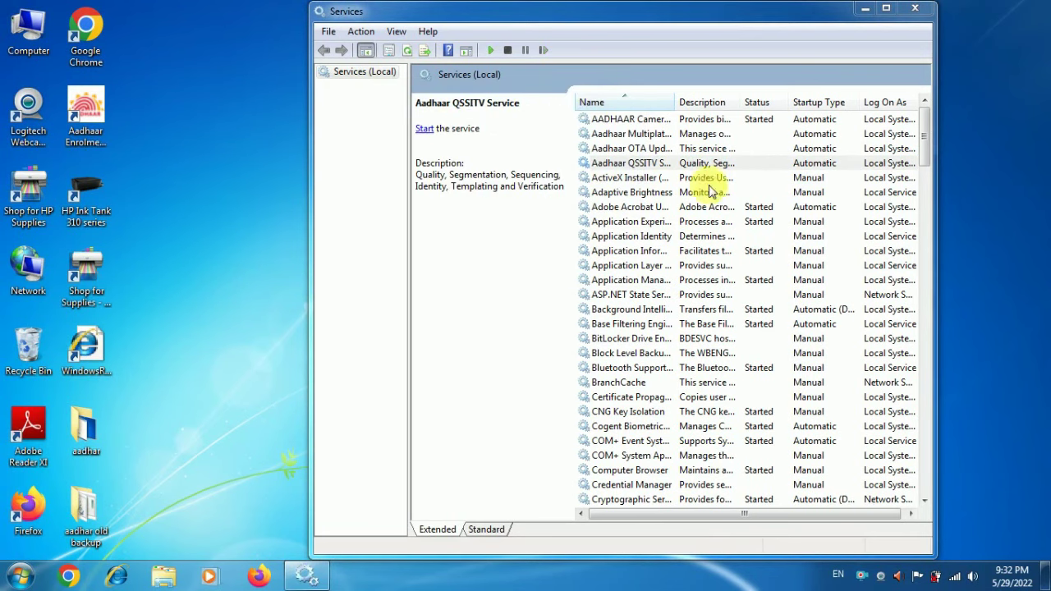
left_click(97, 95)
right_click(98, 95)
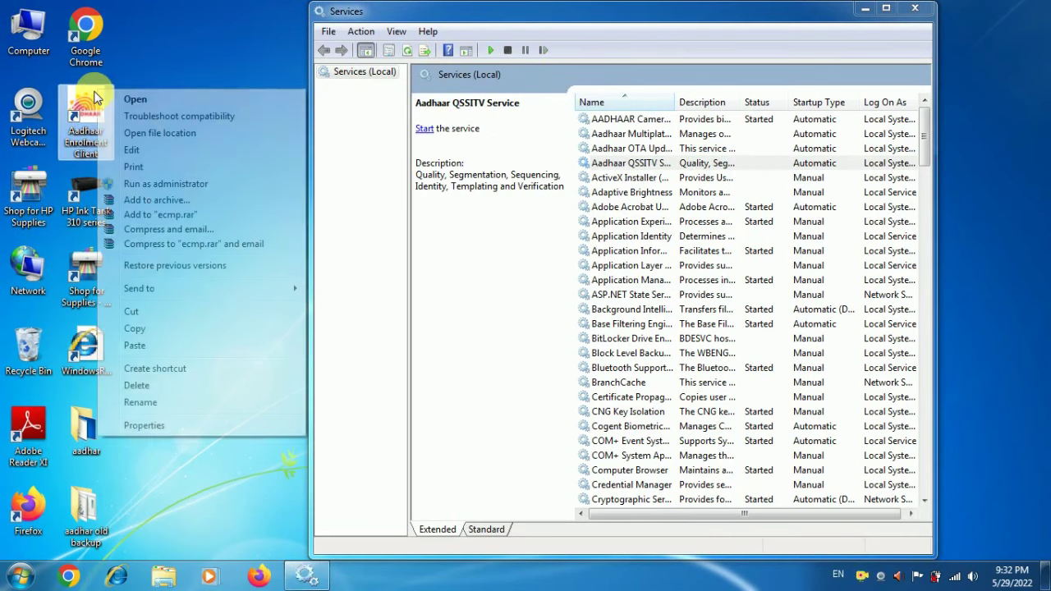
left_click(159, 134)
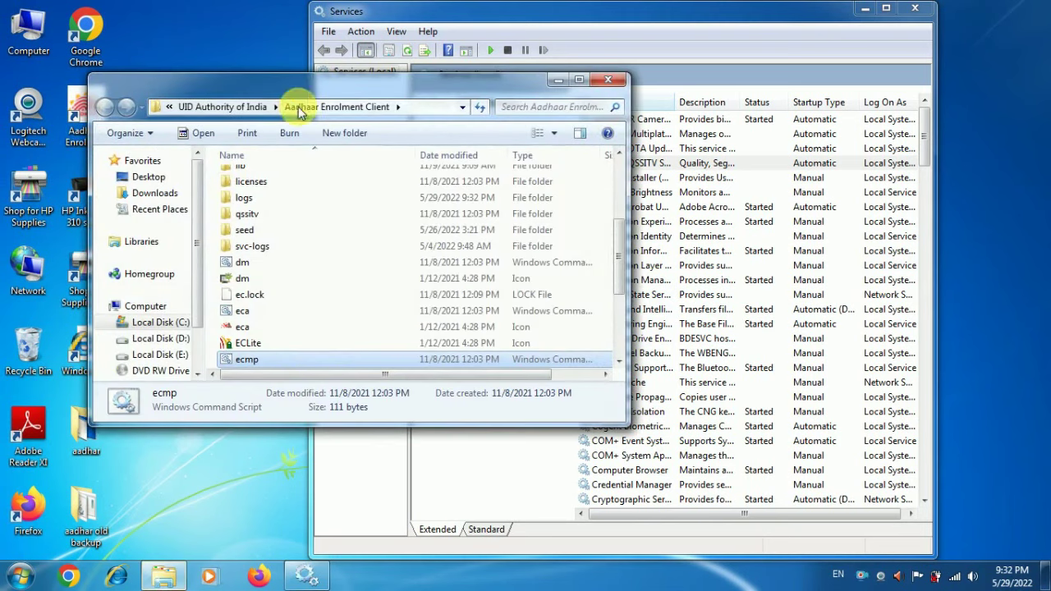
left_click_drag(304, 58, 335, 11)
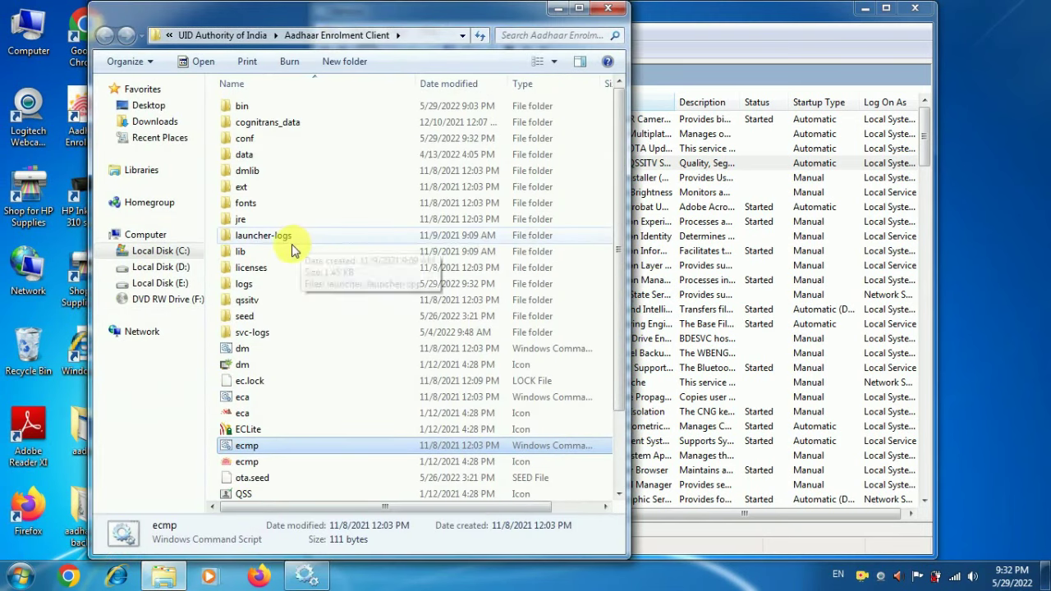
- Open the client-ota-3.3.4.2.153-1-windows-32 ZIP archive from the client's seed folder and move its window up beside the folder
double_click(261, 317)
left_click(283, 108)
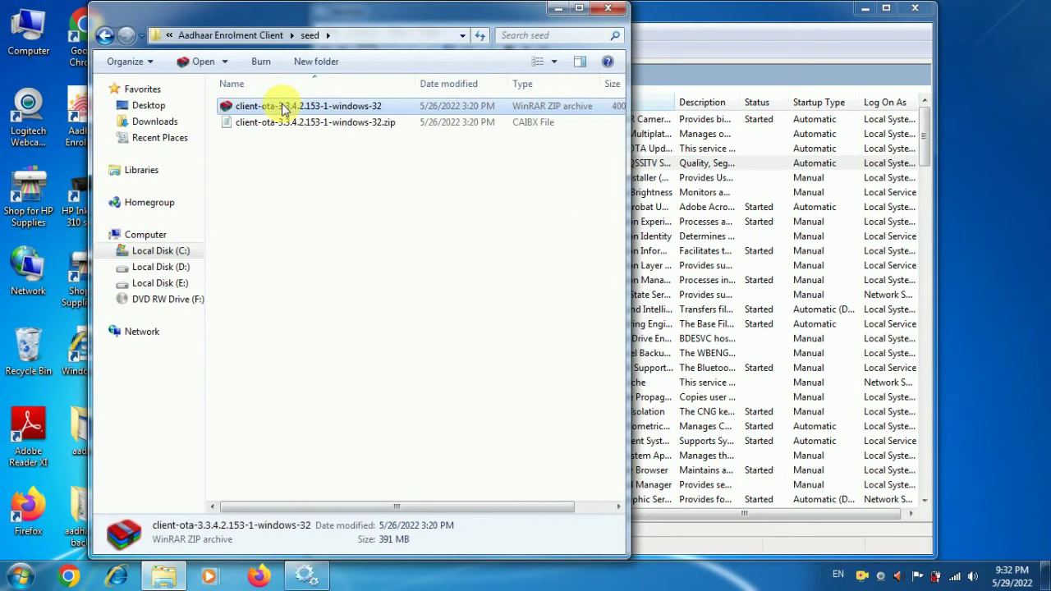
right_click(283, 108)
key("Escape")
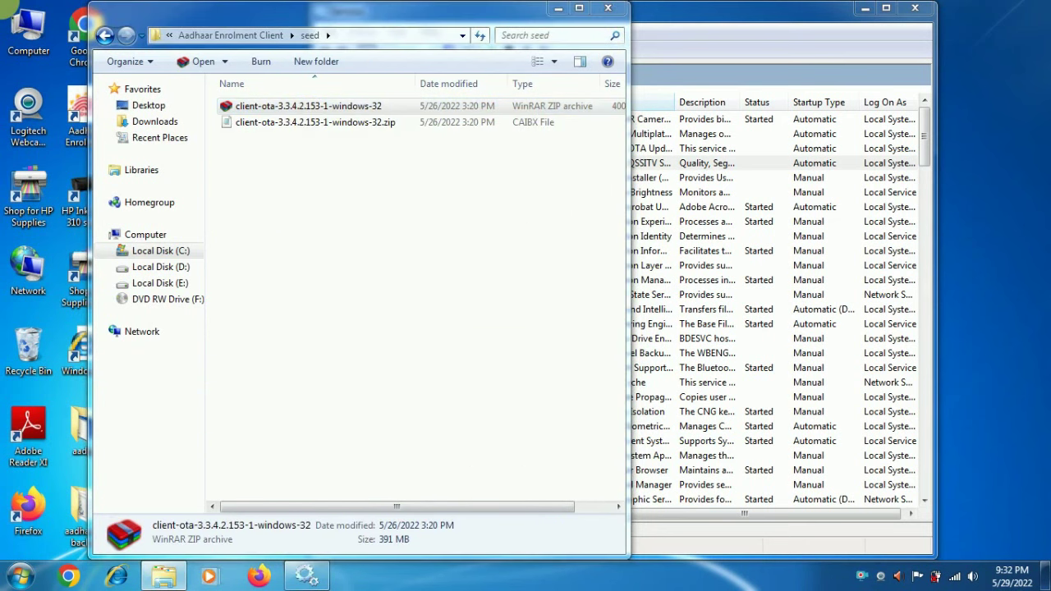
double_click(458, 122)
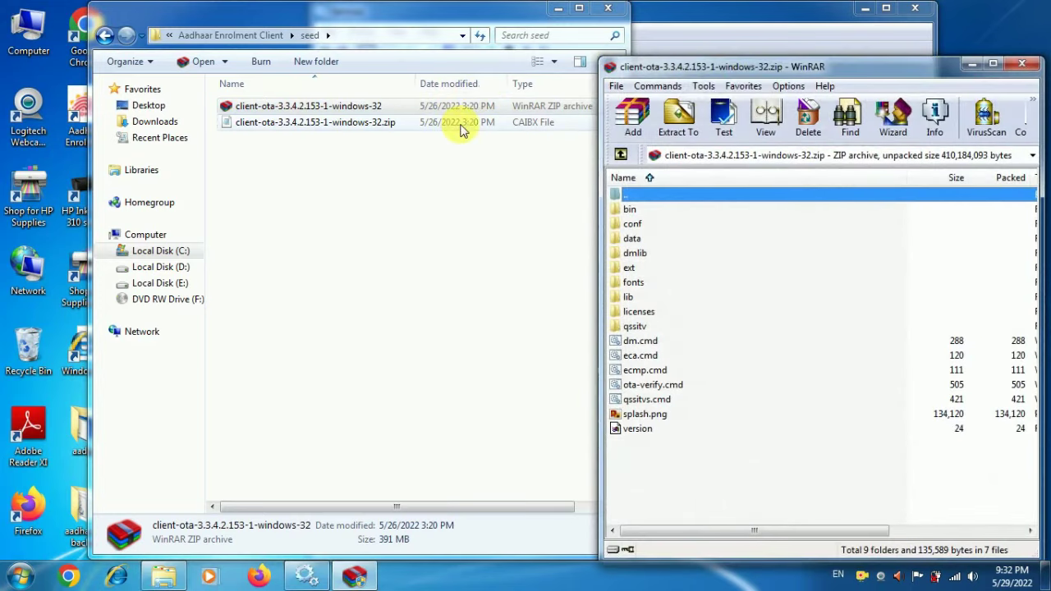
left_click_drag(753, 67, 753, 10)
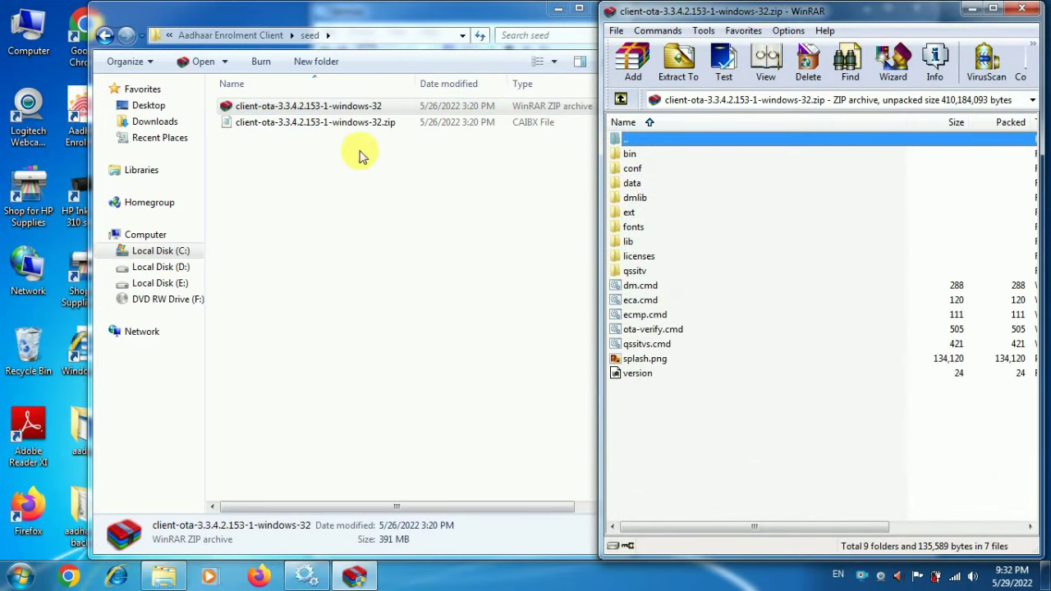
- Open the bin folder of the installed Aadhaar Enrolment Client and the bin folder inside the OTA archive
left_click(103, 35)
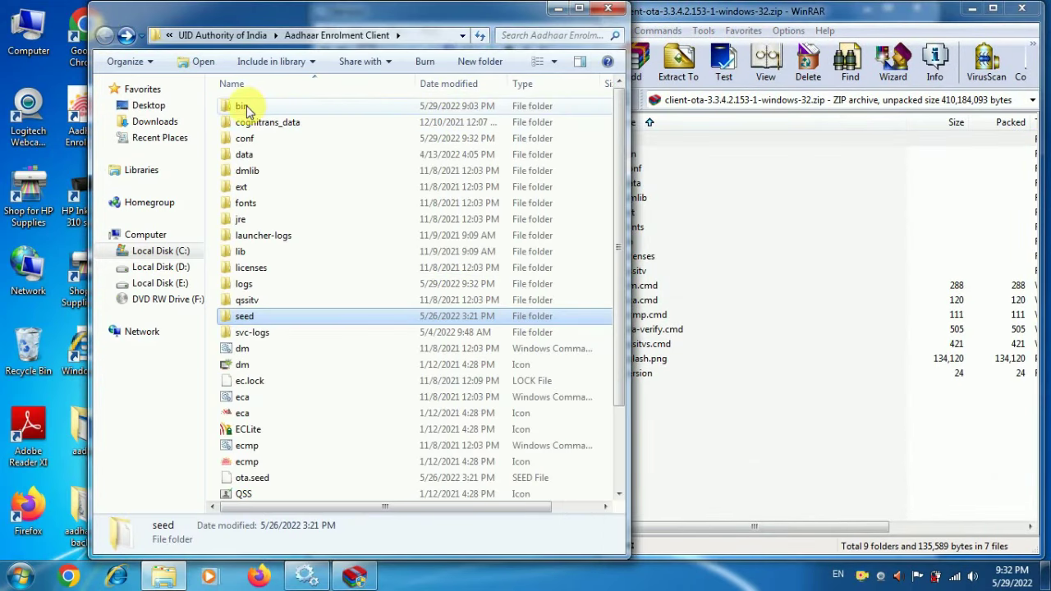
left_click(241, 106)
double_click(242, 105)
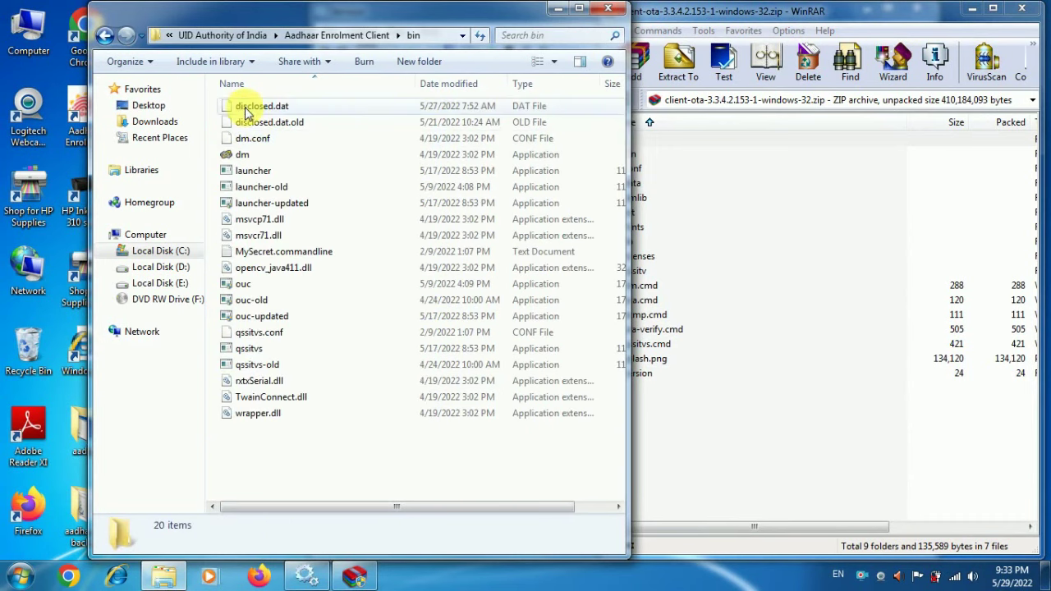
left_click(816, 12)
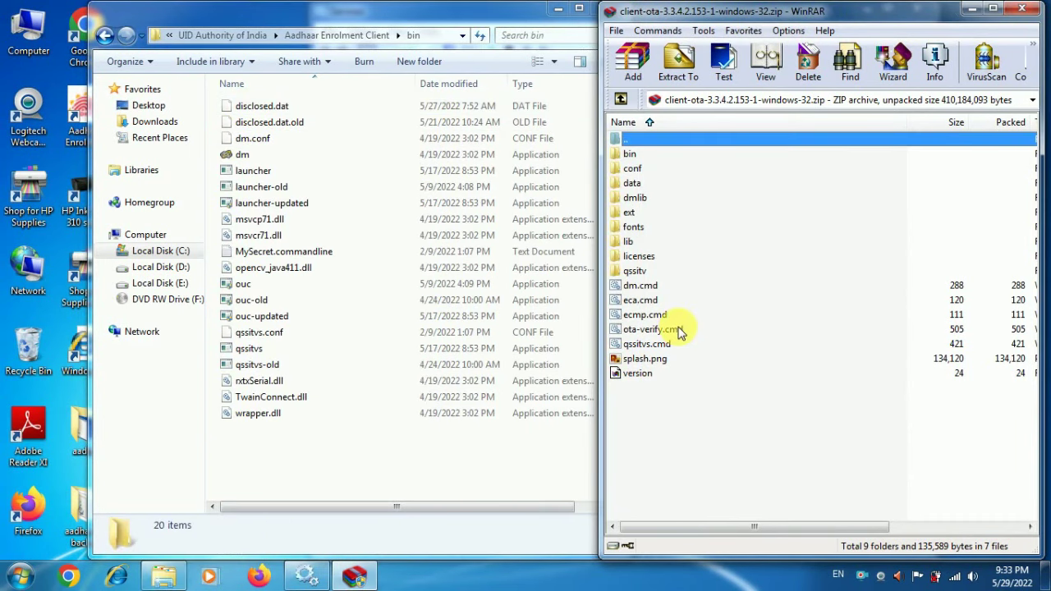
left_click(648, 153)
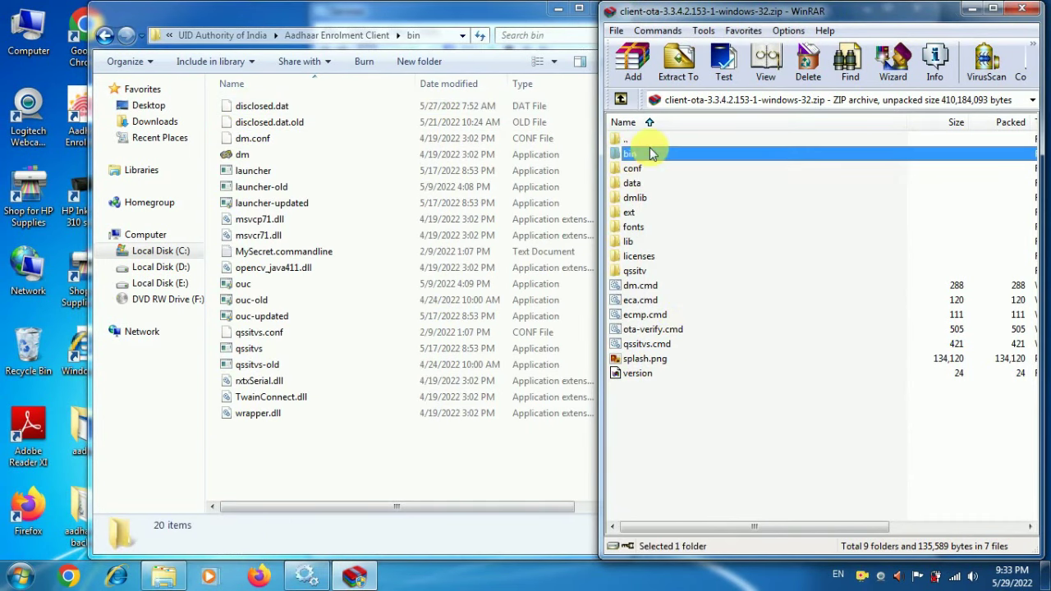
double_click(644, 155)
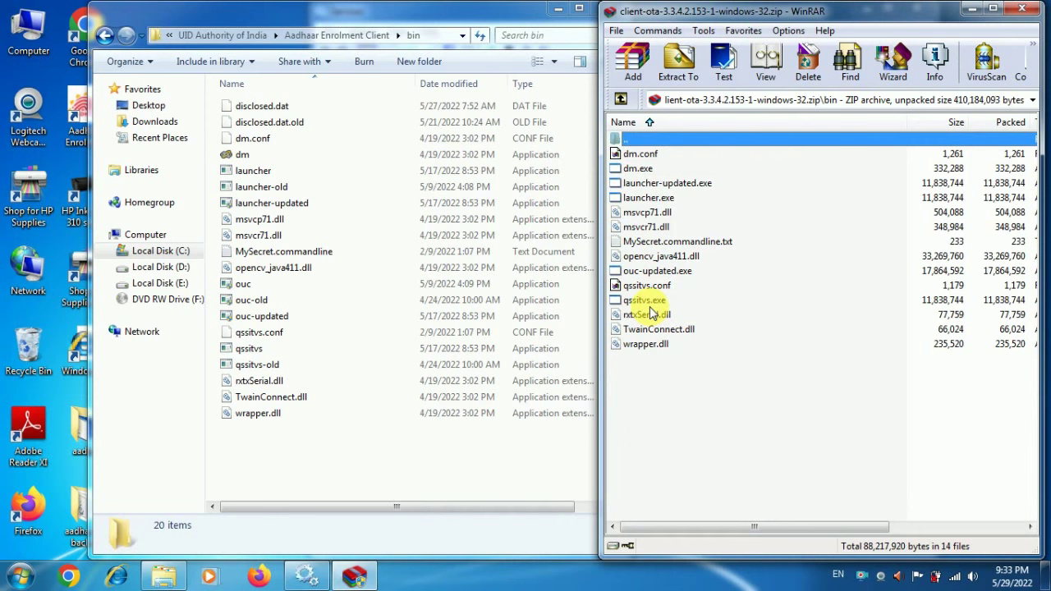
- Copy ouc-updated.exe from the archive into the installed client's bin folder and minimize the archive window
left_click_drag(657, 270, 307, 306)
left_click(306, 306)
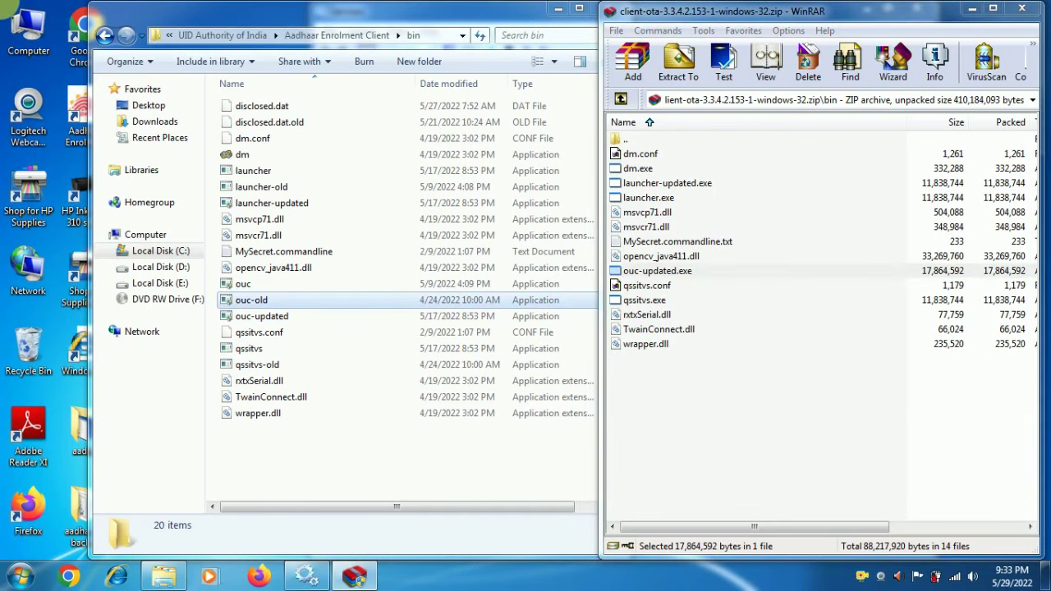
left_click(296, 318)
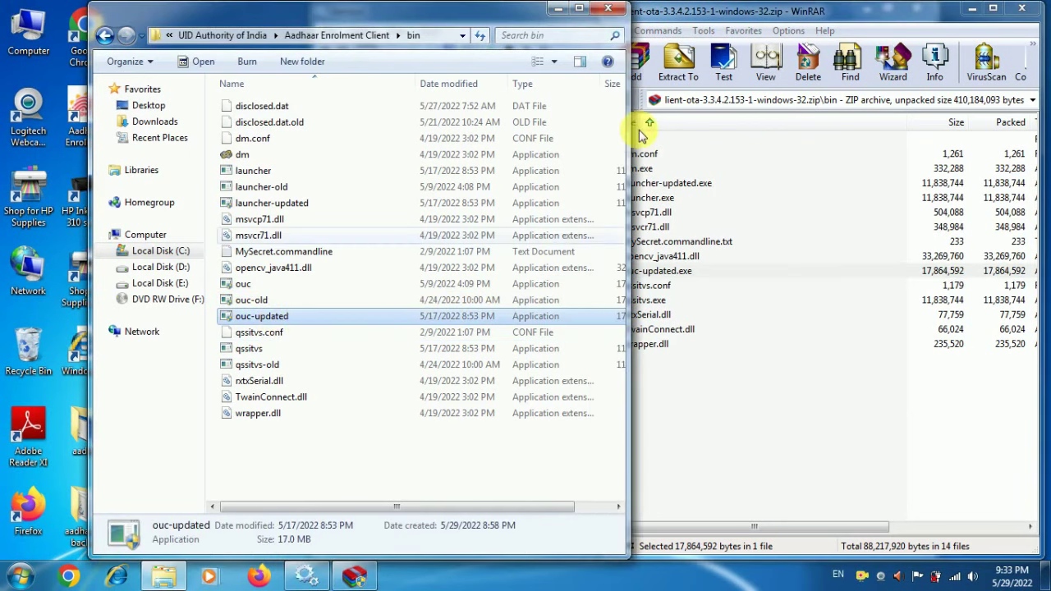
left_click(971, 15)
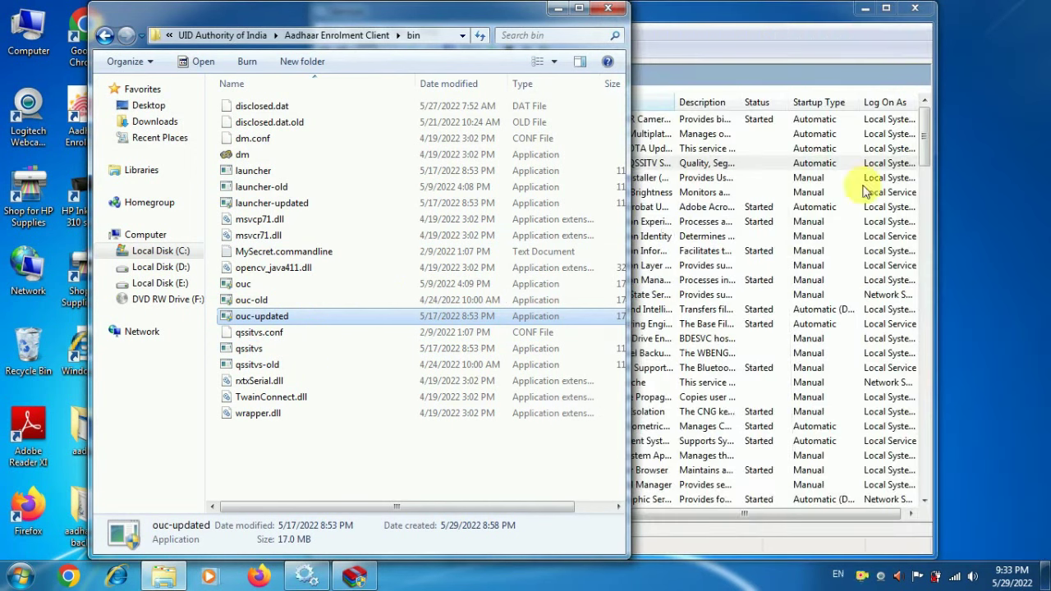
- Delete the ouc-old application from the Aadhaar Enrolment Client's bin folder
left_click(269, 300)
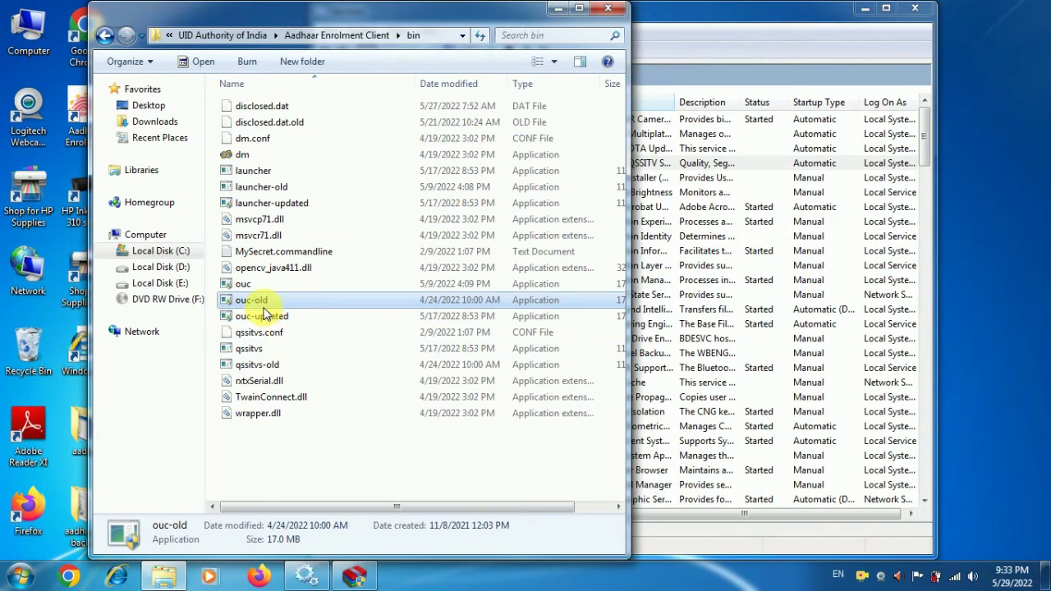
right_click(268, 306)
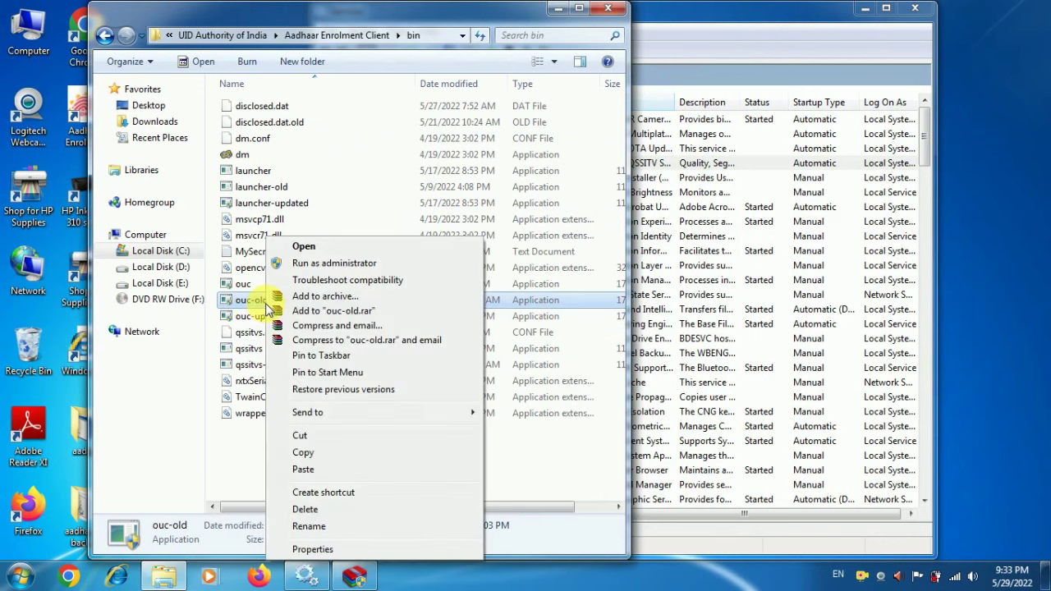
left_click(305, 509)
left_click(586, 351)
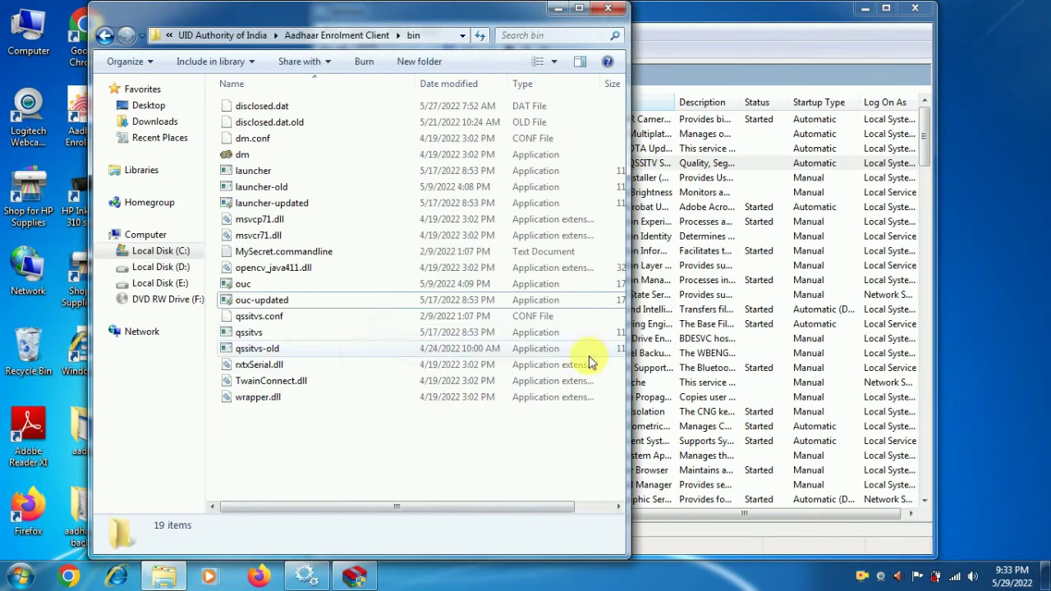
- Rename the ouc application in the bin folder as ouc-old
left_click(262, 286)
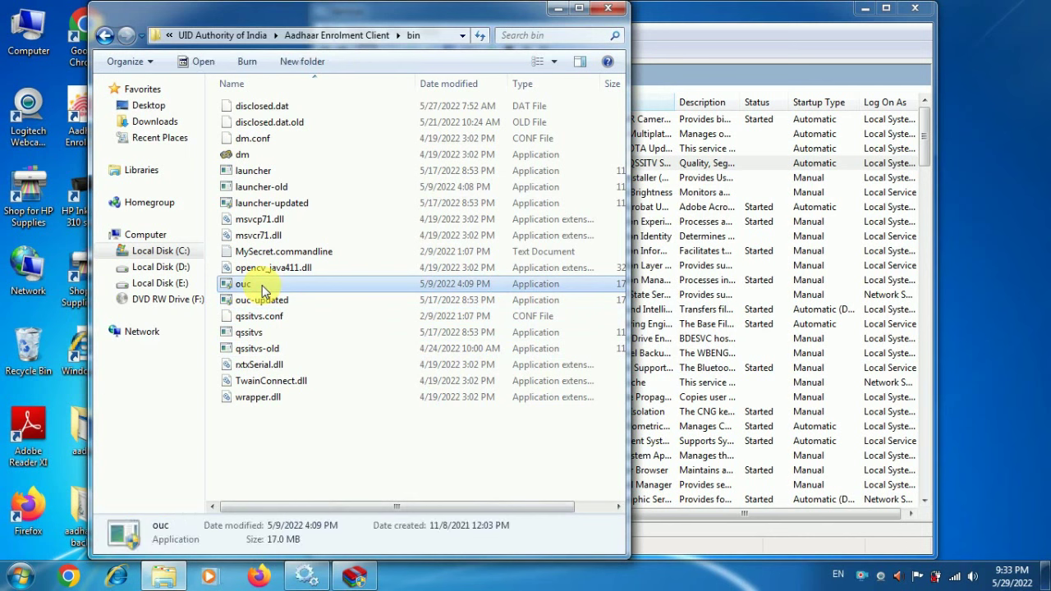
right_click(263, 289)
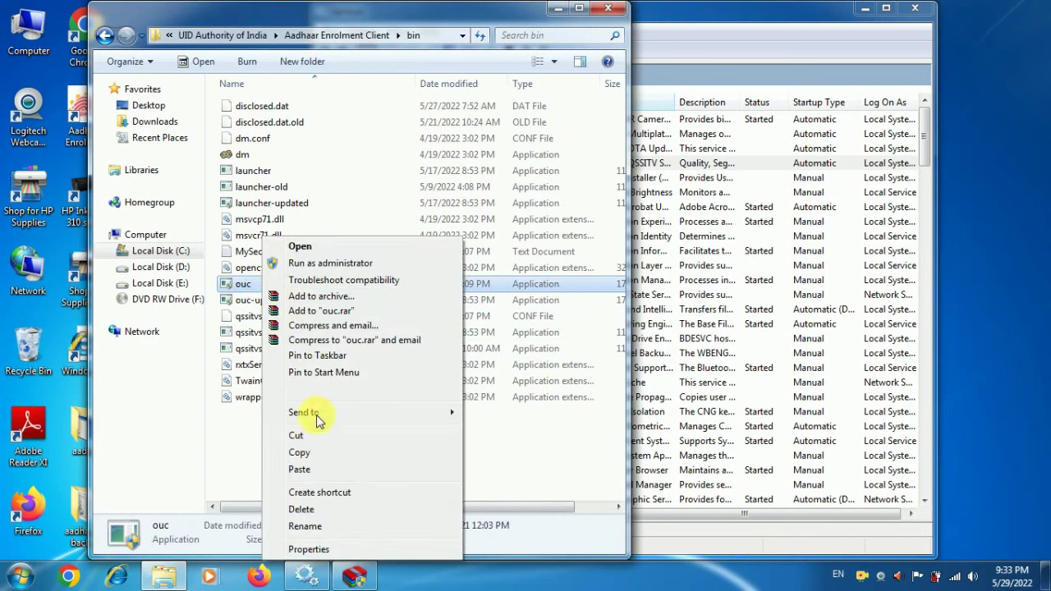
left_click(305, 526)
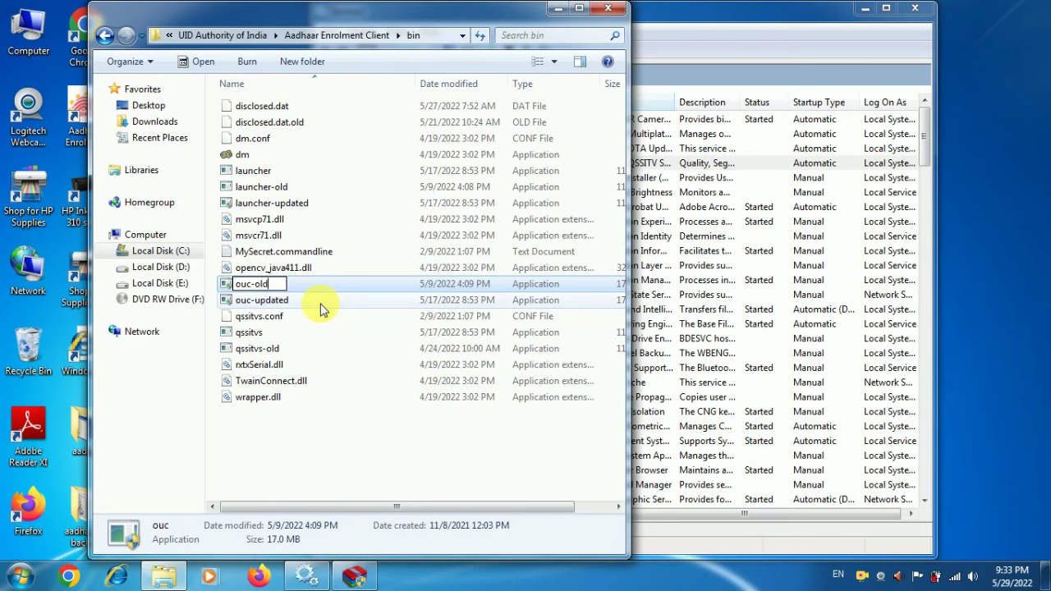
type("-old")
key("Return")
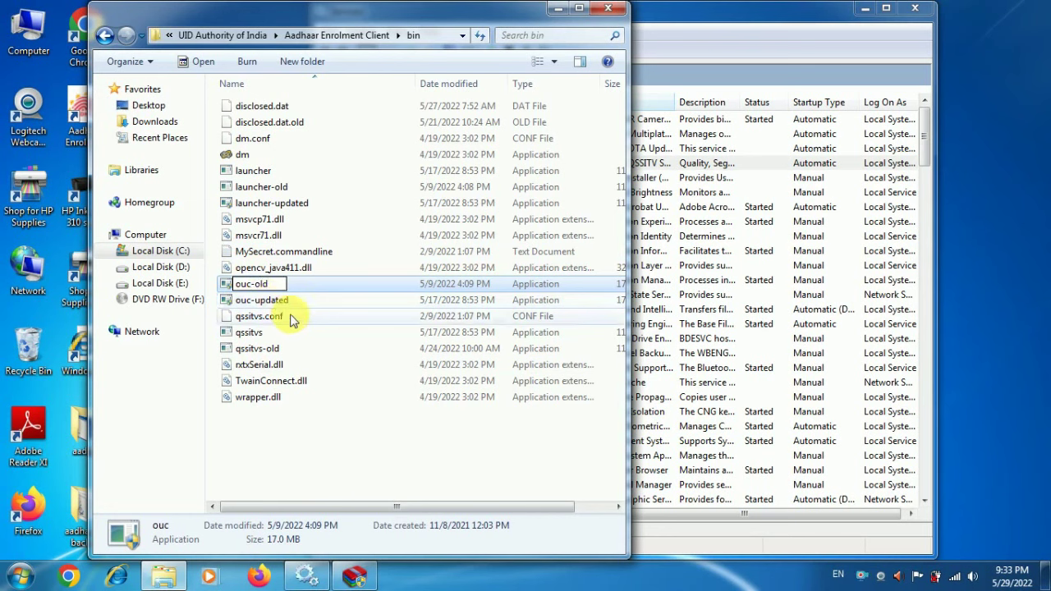
left_click(304, 427)
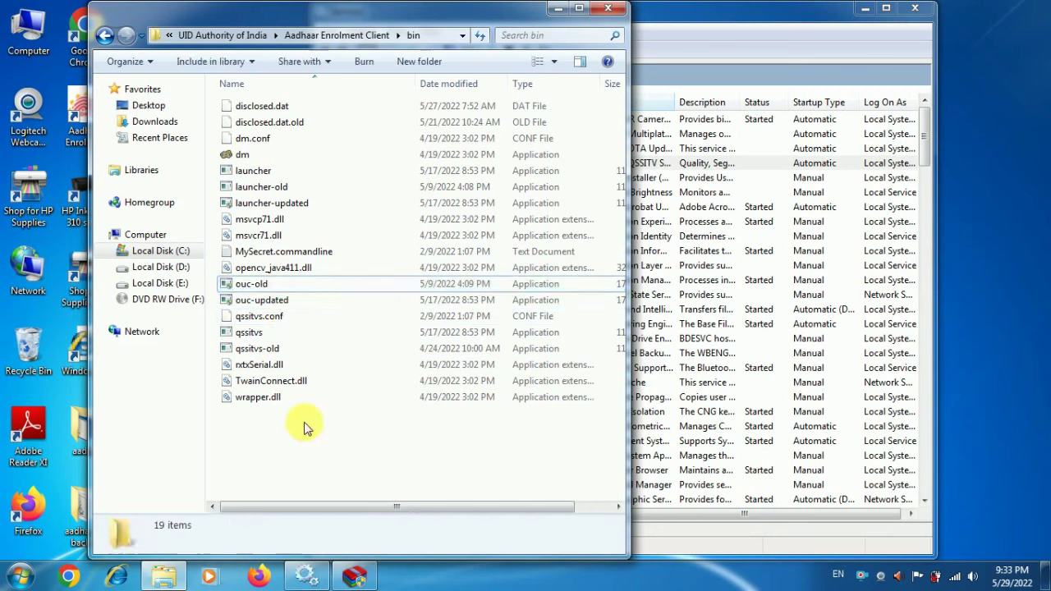
left_click(270, 301)
right_click(271, 301)
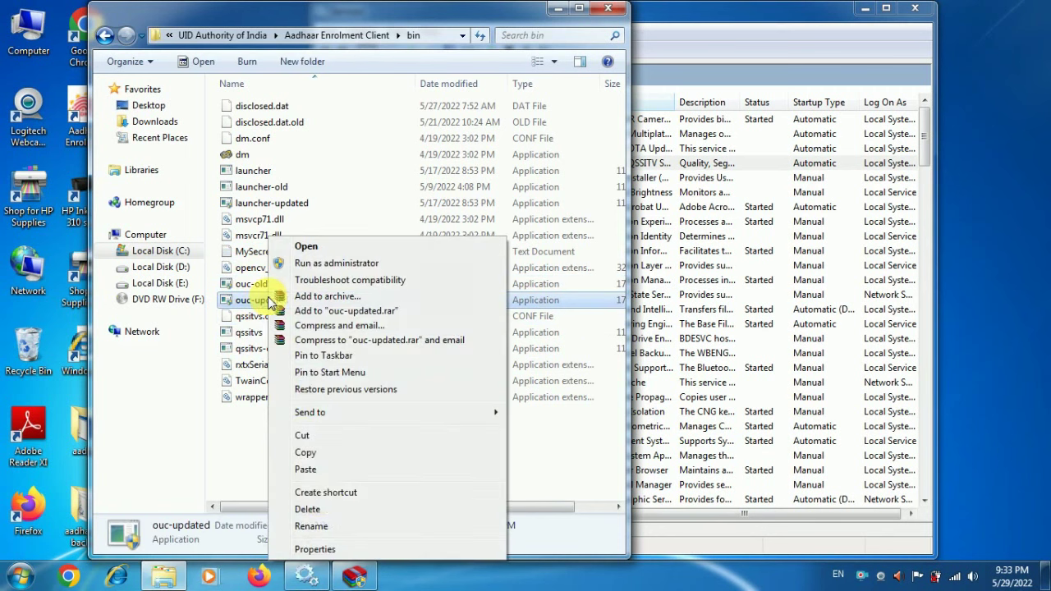
left_click(310, 526)
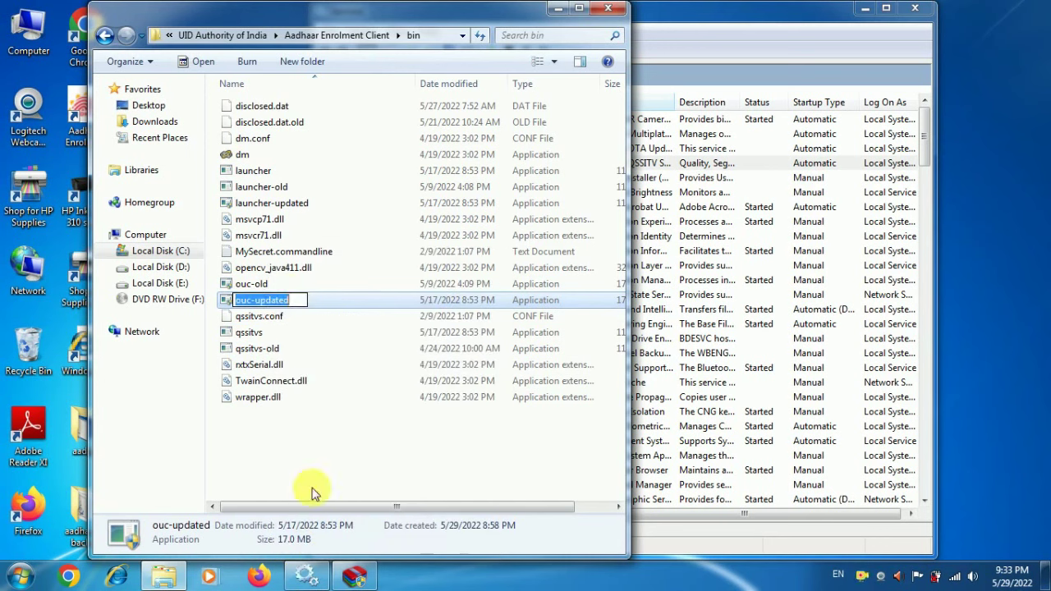
key("Return")
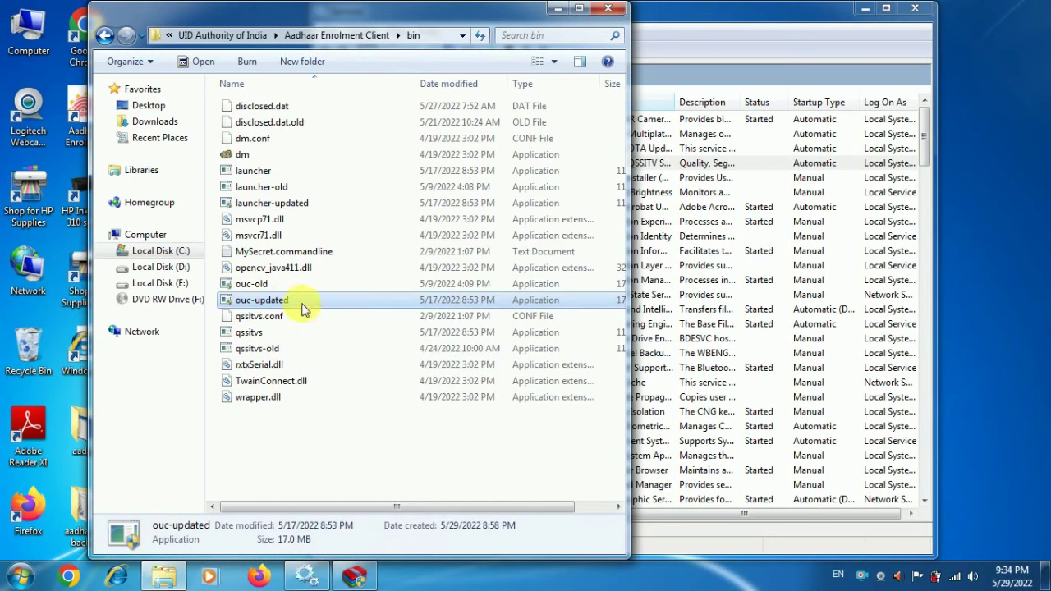
- Rename the ouc-updated application in the client's bin folder as ouc
right_click(301, 308)
left_click(342, 525)
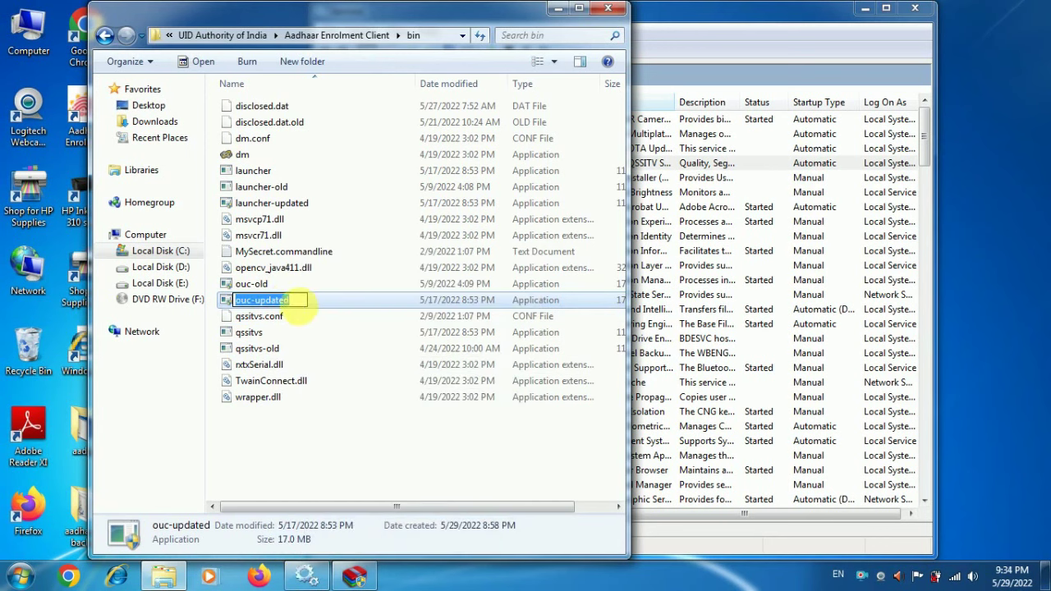
key("BackSpace")
key("BackSpace")
key("BackSpace")
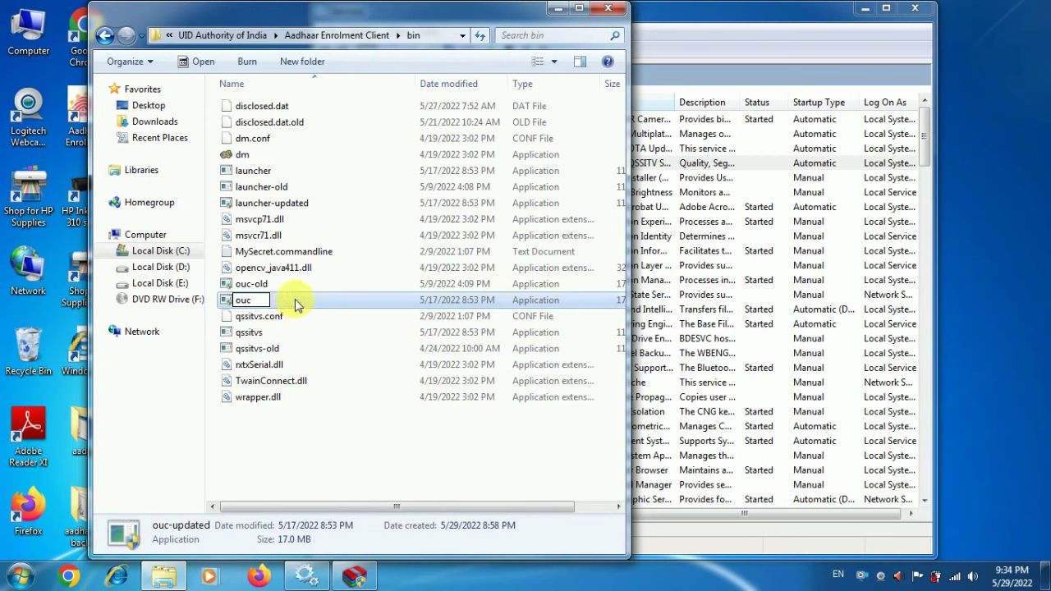
left_click(312, 445)
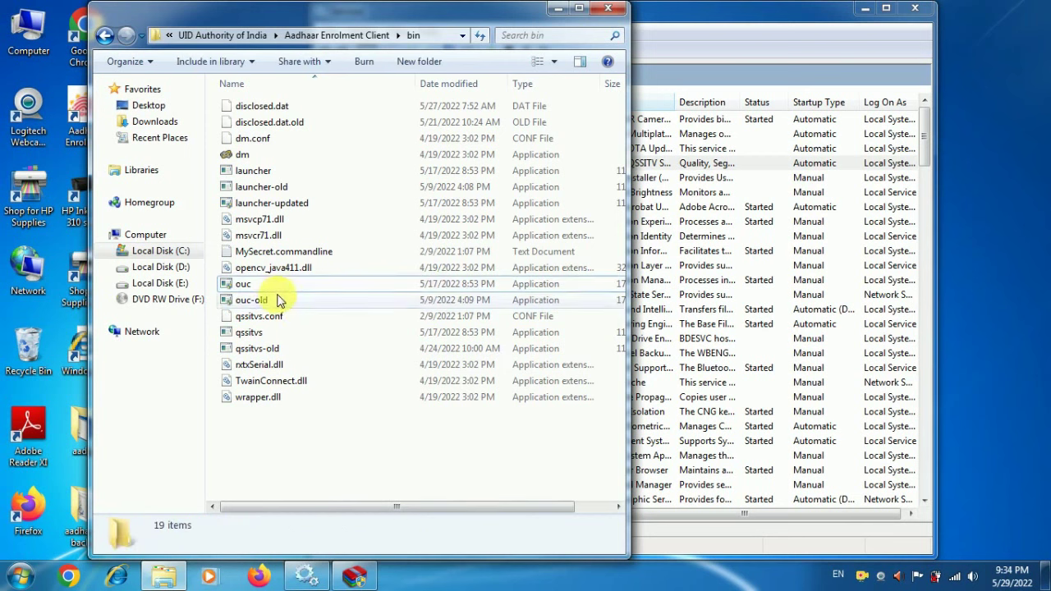
- Close the bin folder window and refresh the desktop
left_click(606, 12)
right_click(198, 132)
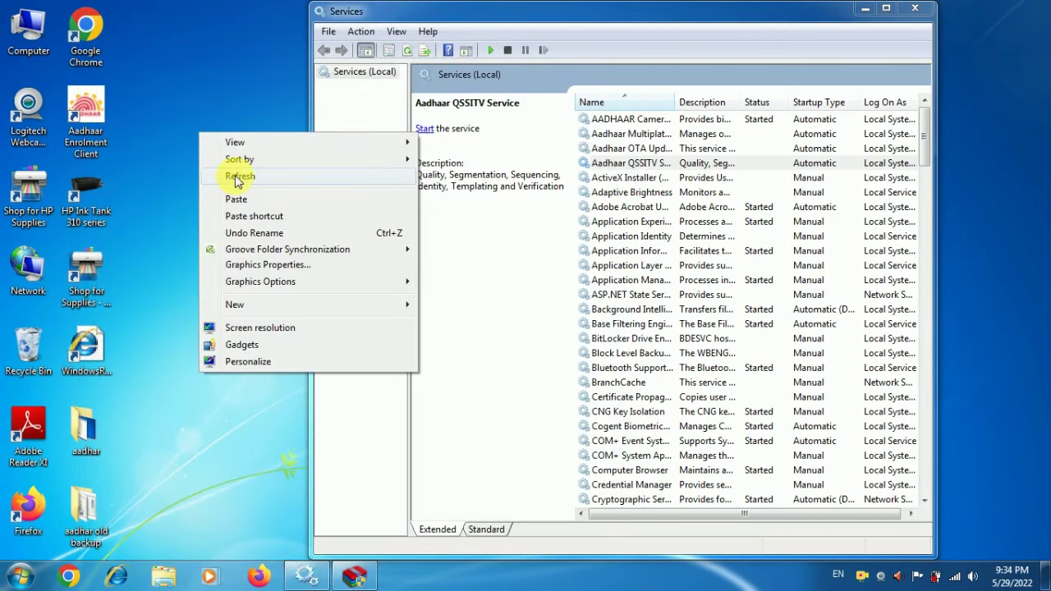
left_click(238, 179)
right_click(191, 156)
left_click(221, 198)
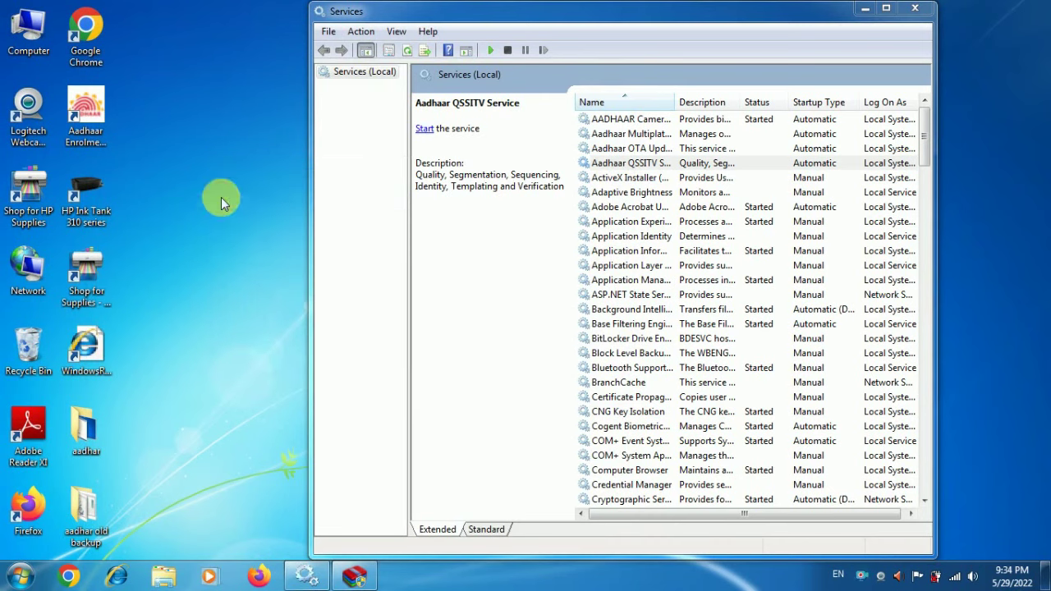
- Start the Aadhaar Multiplatform Device Manager, Aadhaar OTA Update Client and Aadhaar QSSITV Service services
left_click(598, 134)
left_click(427, 142)
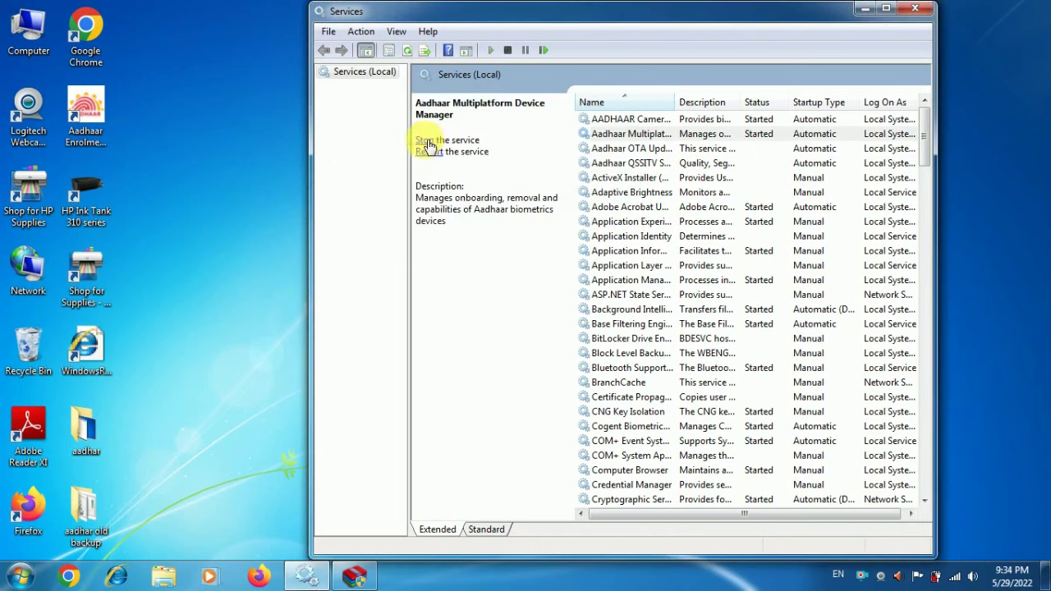
left_click(607, 149)
left_click(424, 128)
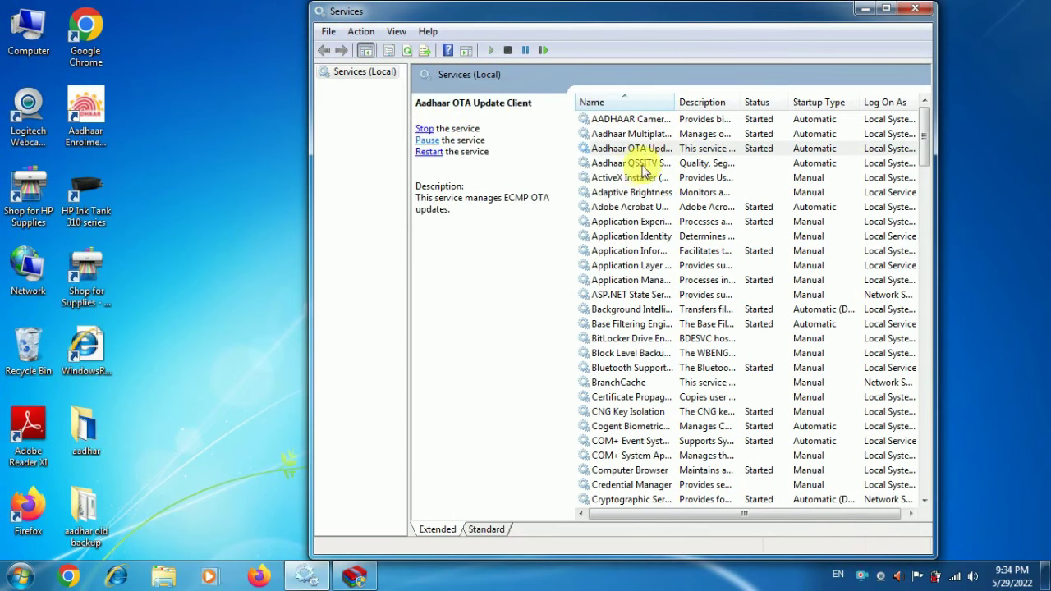
left_click(624, 164)
left_click(425, 130)
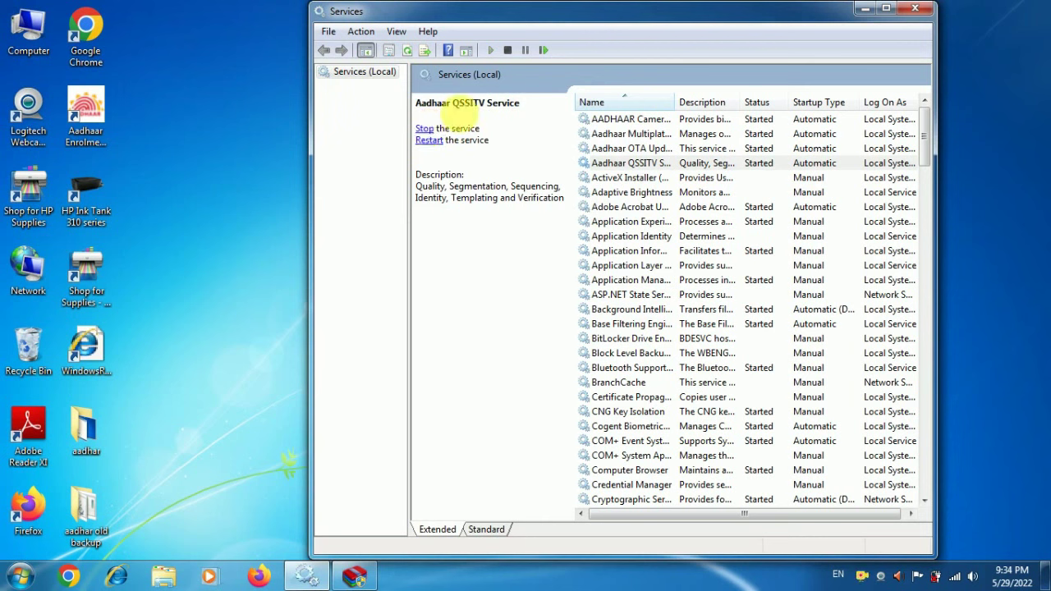
- Launch the Aadhaar Enrolment Client from the desktop and minimize the Services window
right_click(96, 91)
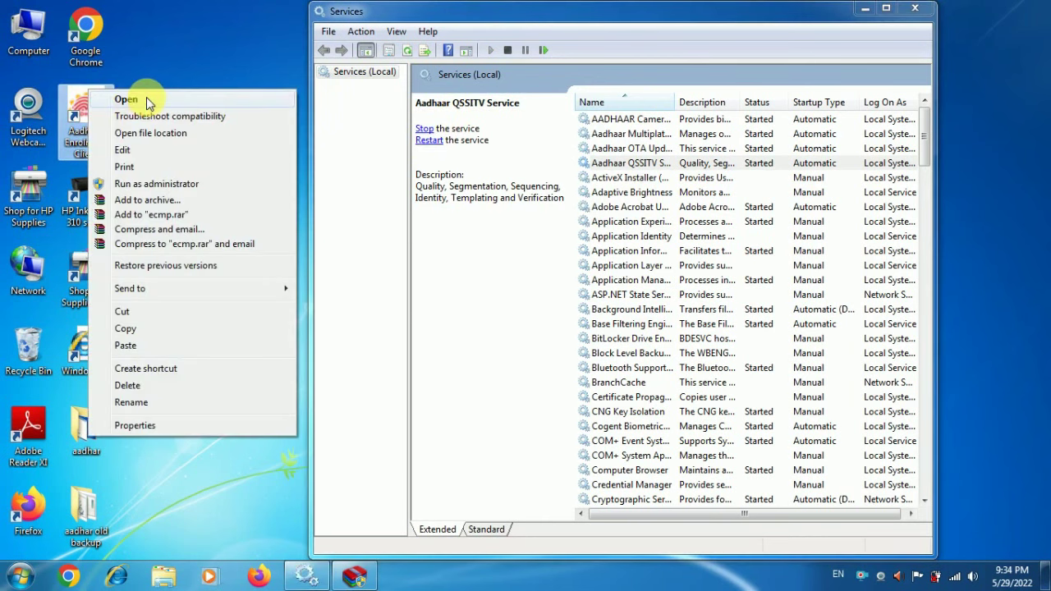
left_click(145, 99)
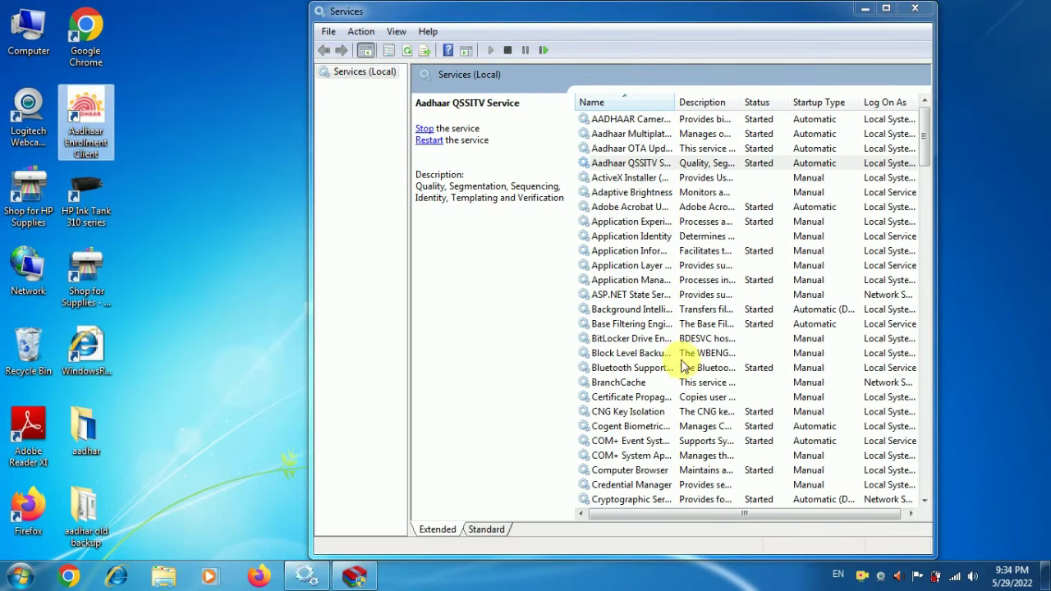
left_click(865, 9)
right_click(823, 41)
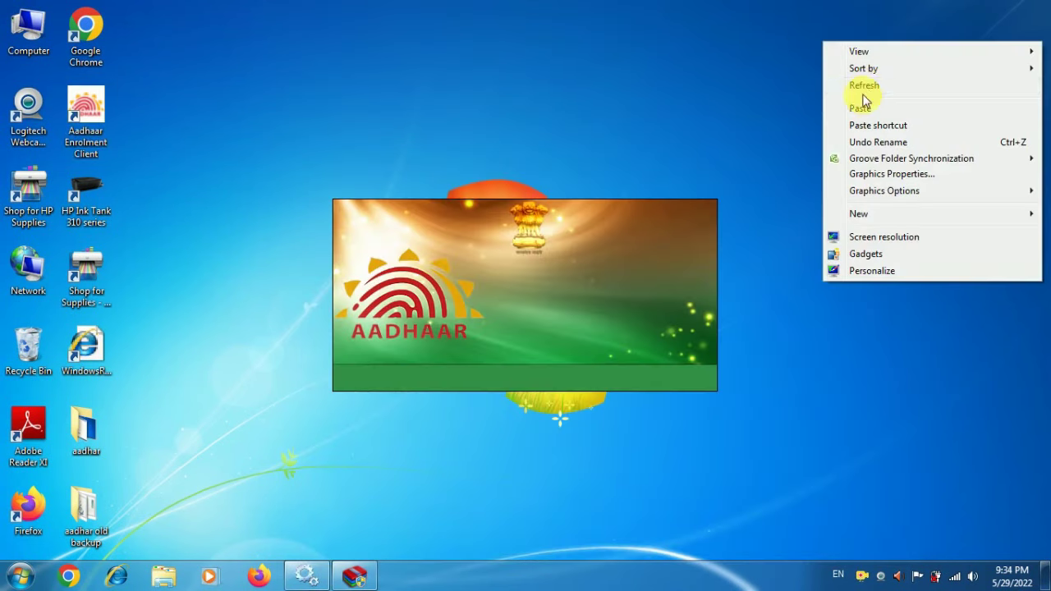
left_click(867, 85)
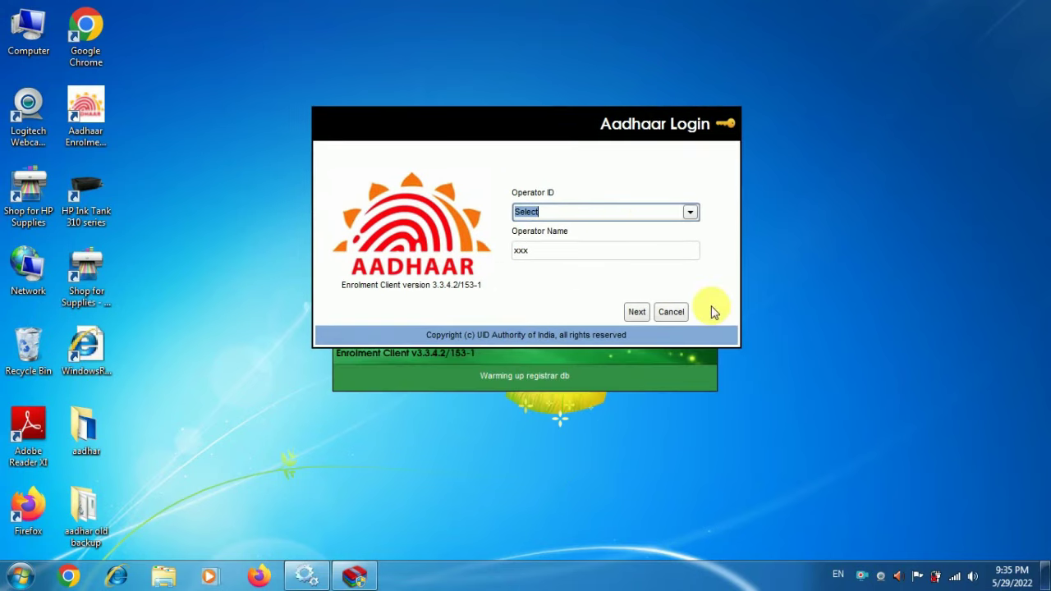
- Filter the operator IDs in the Aadhaar Login dialog and select the operator's ID from the matches
left_click(692, 210)
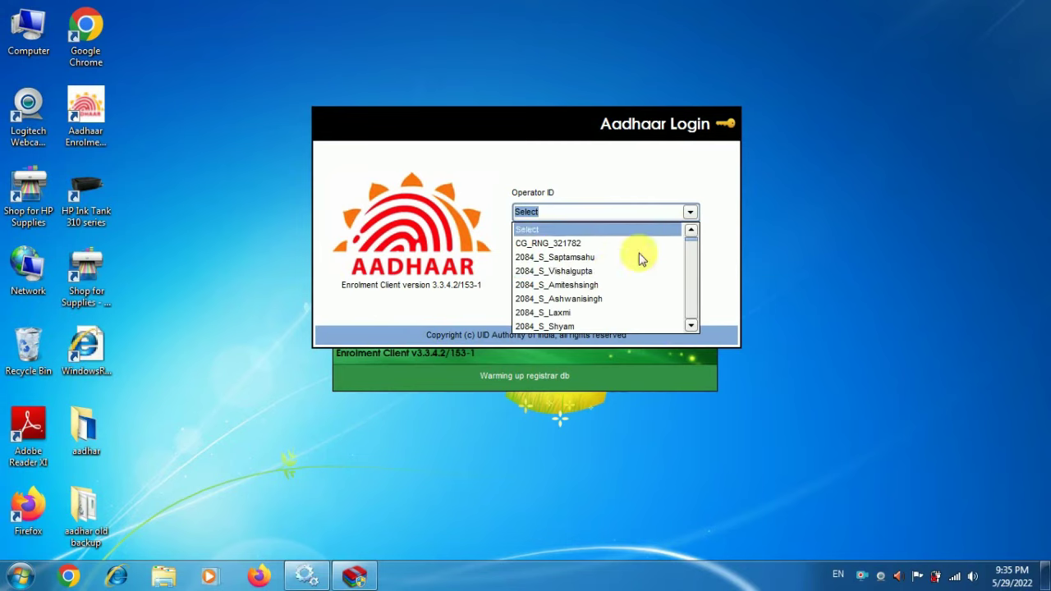
left_click(597, 284)
key("BackSpace")
key("BackSpace")
key("BackSpace")
key("BackSpace")
key("BackSpace")
key("BackSpace")
key("BackSpace")
key("BackSpace")
key("BackSpace")
key("BackSpace")
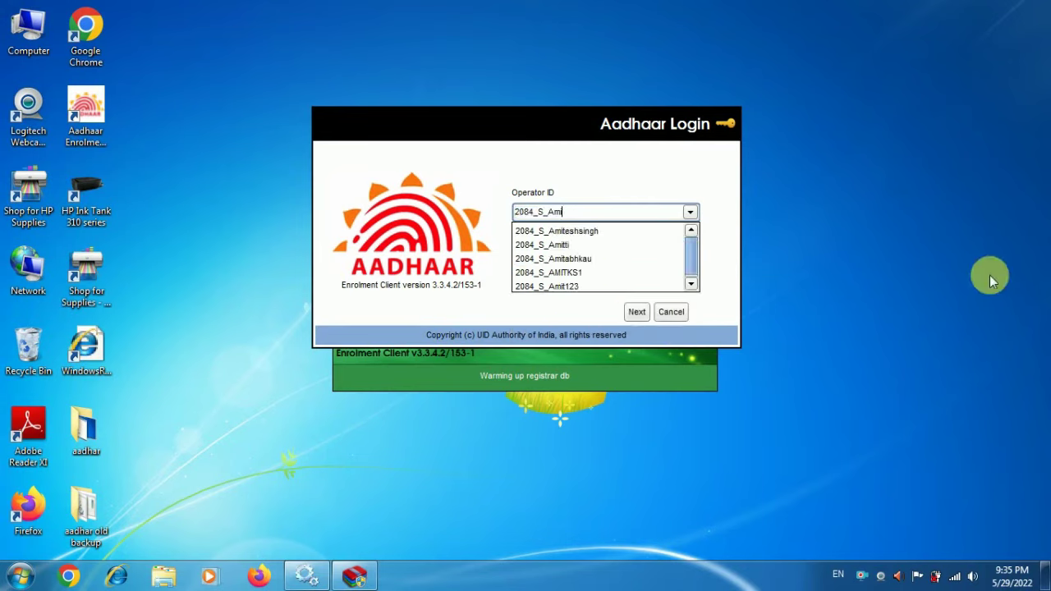
type("ks")
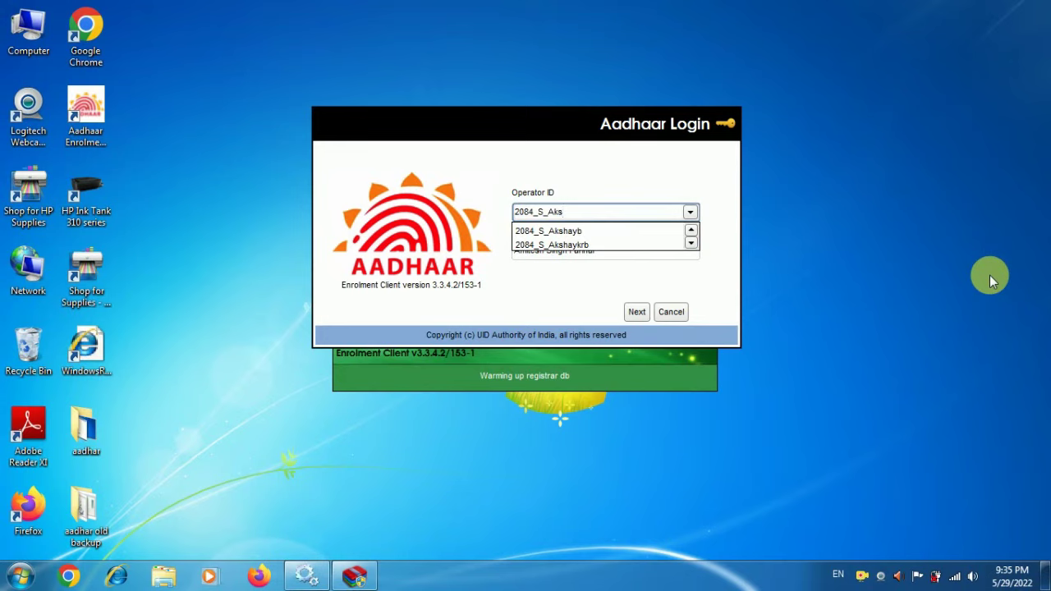
key("Down")
key("Down")
key("Return")
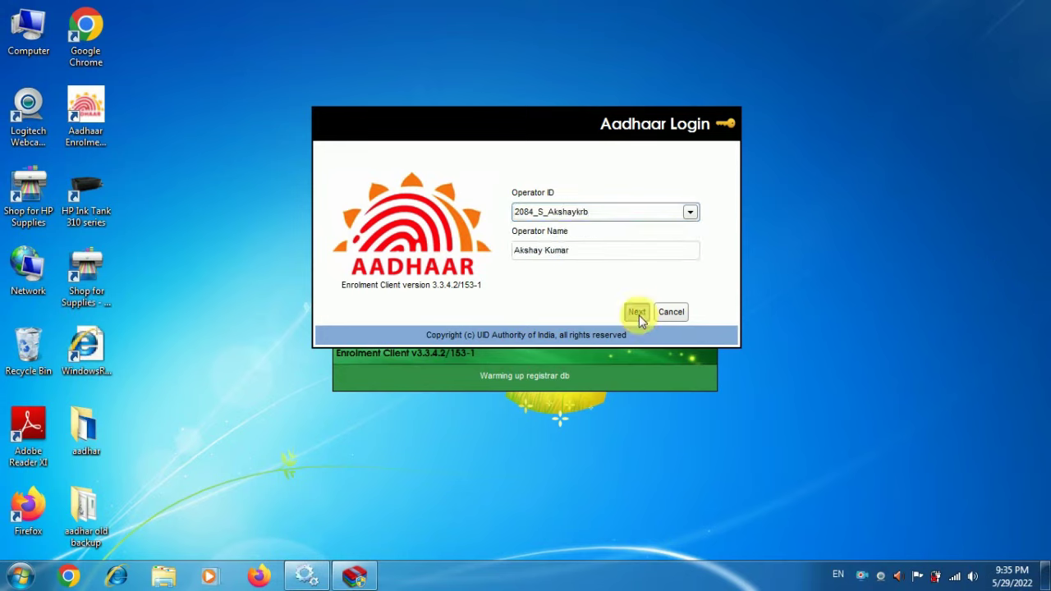